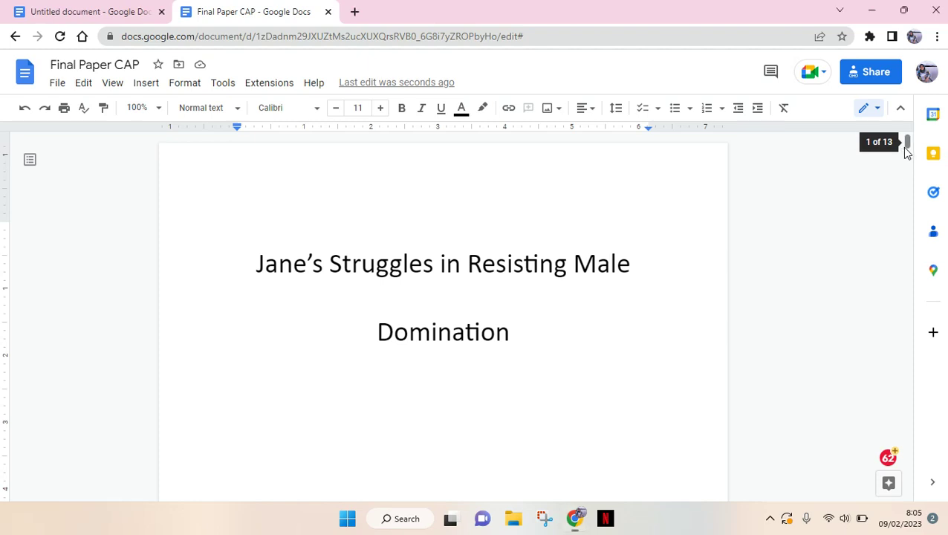
# Step: Add top, bottom, left and right 1 pt black borders to the empty first paragraph of the document
pyautogui.moveTo(906, 151)
pyautogui.mouseDown()
pyautogui.moveTo(912, 162)
pyautogui.moveTo(914, 142)
pyautogui.mouseUp()
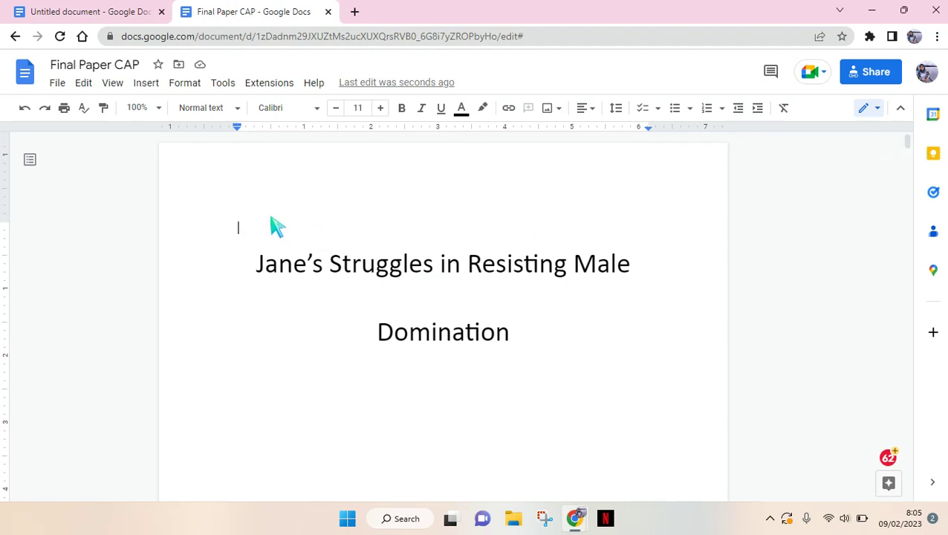
pyautogui.click(182, 86)
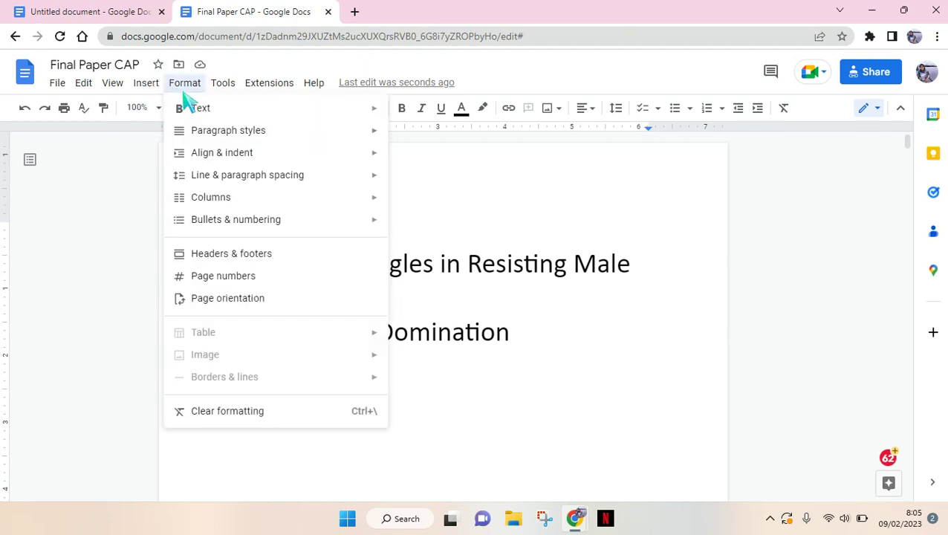
pyautogui.moveTo(265, 138)
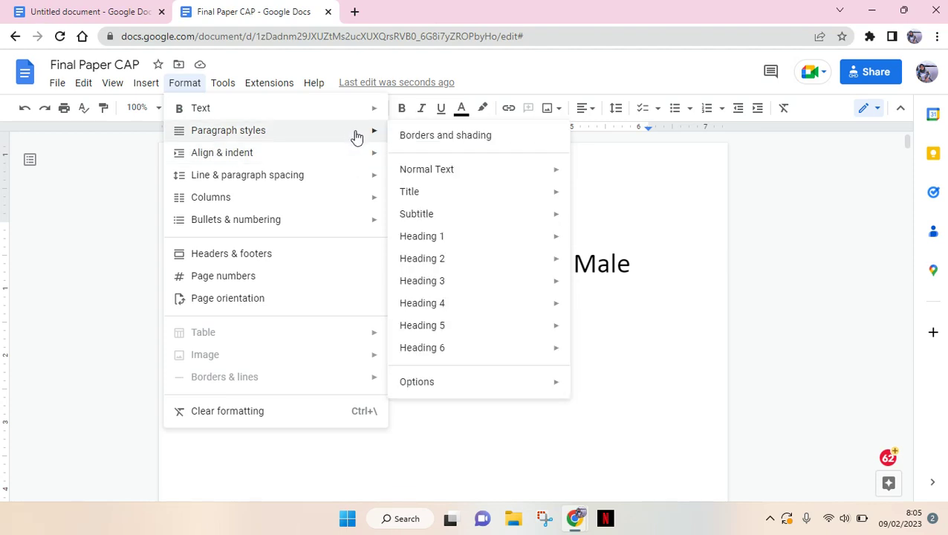
pyautogui.click(402, 143)
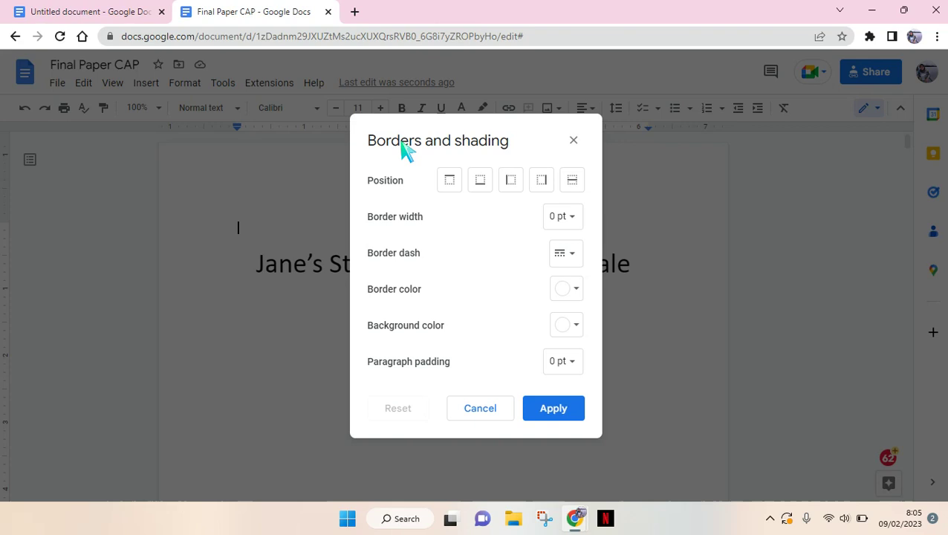
pyautogui.click(449, 180)
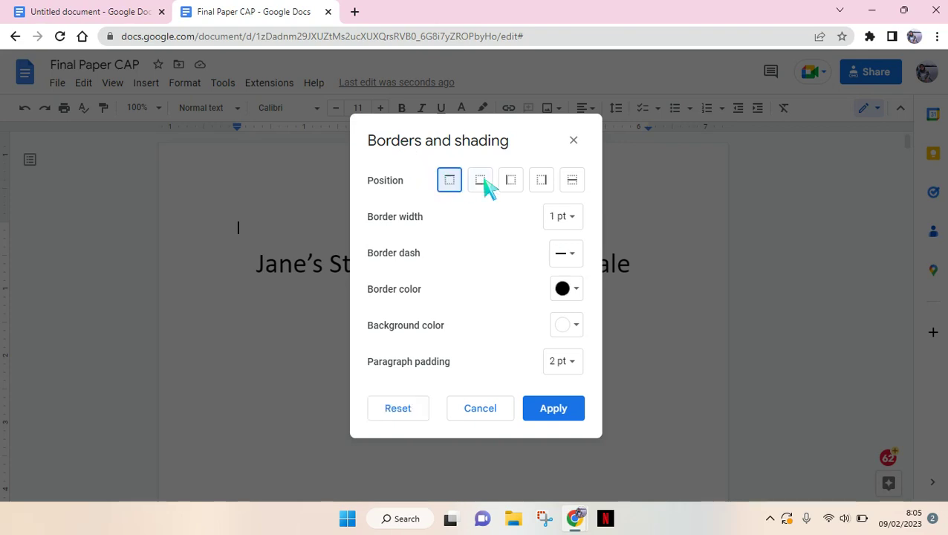
pyautogui.click(481, 181)
pyautogui.click(513, 182)
pyautogui.click(543, 184)
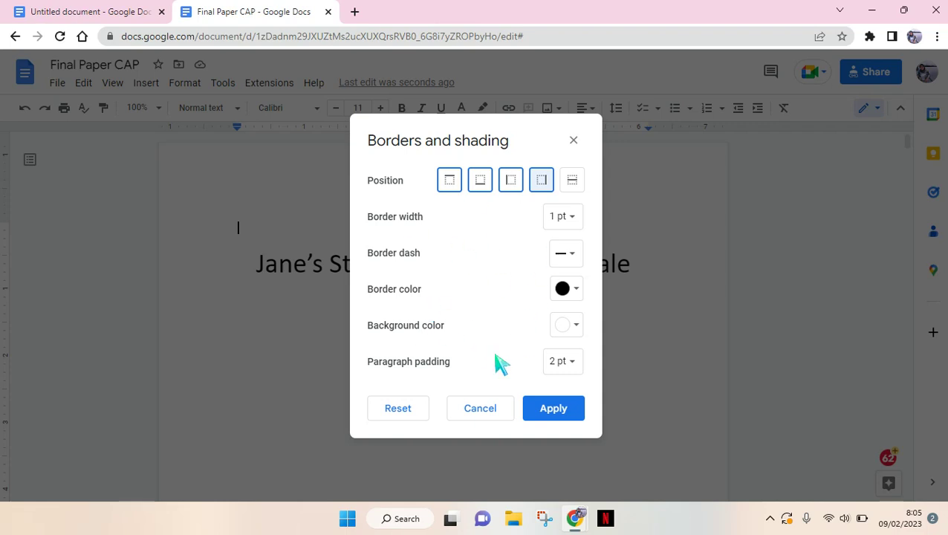
pyautogui.click(537, 408)
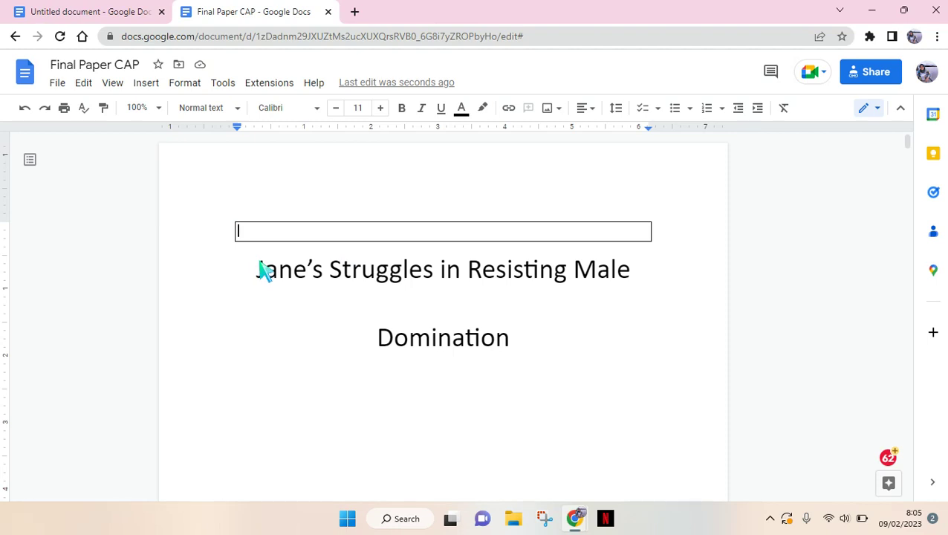
# Step: Enter "JANE'S STRUGGLES IN RESISTING MALE DOMINATION" in the bordered paragraph and delete the original title below it
pyautogui.write('JAN')
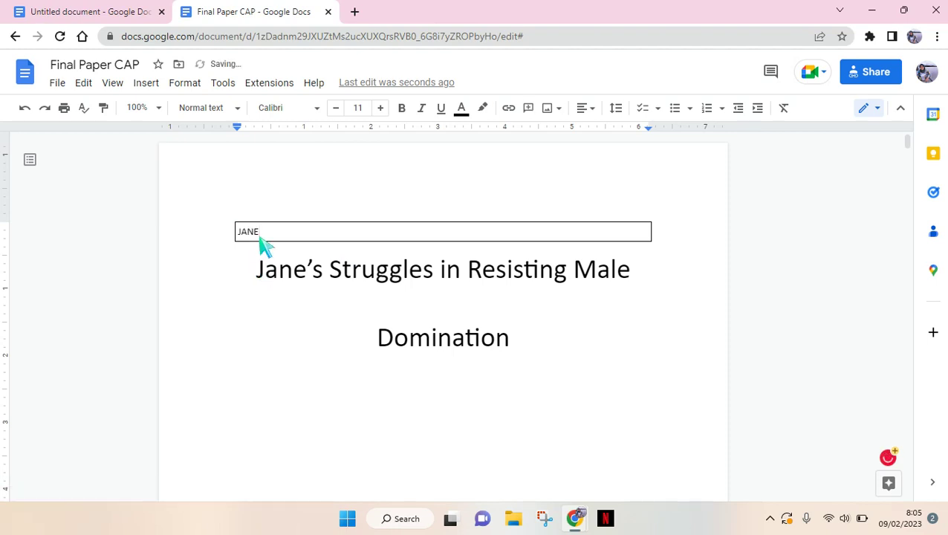
pyautogui.write('E')
pyautogui.press('Return')
pyautogui.press('BackSpace')
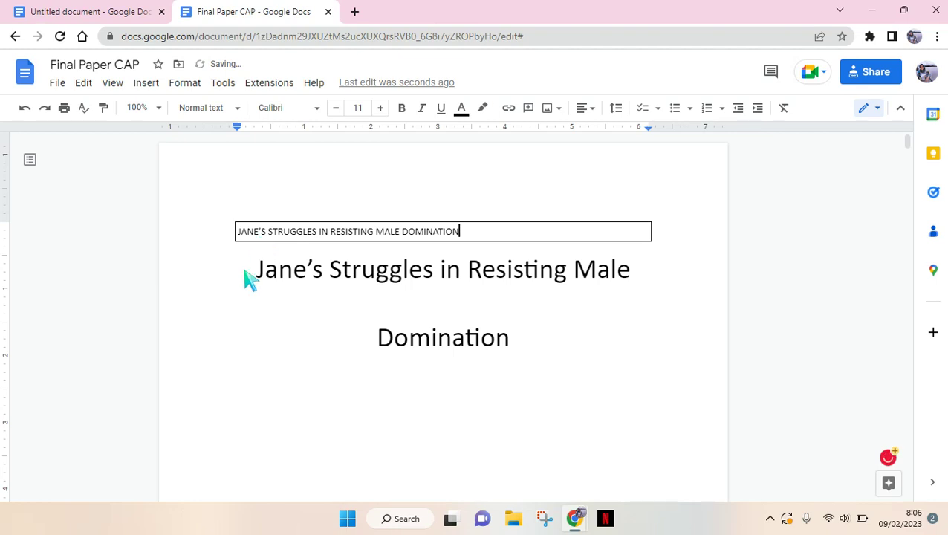
pyautogui.moveTo(254, 280); pyautogui.dragTo(512, 347)
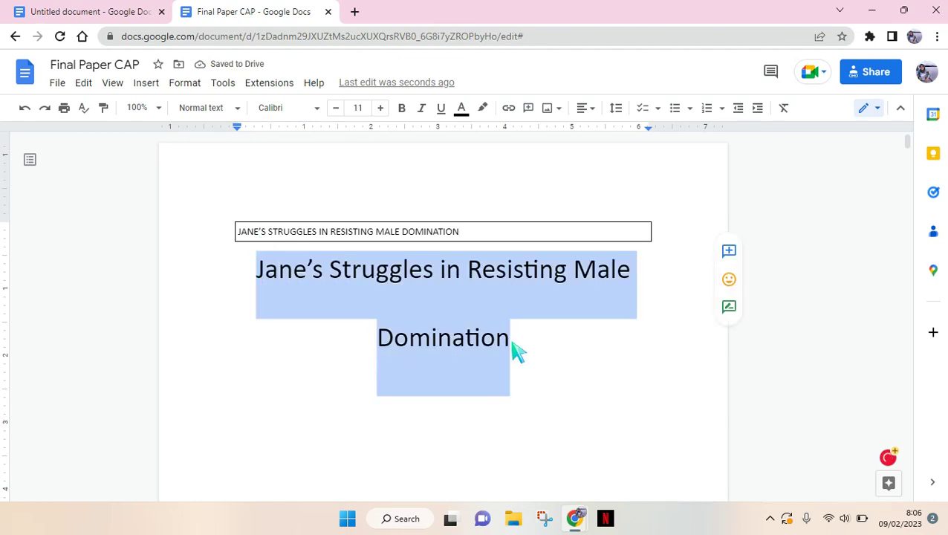
pyautogui.press('Delete')
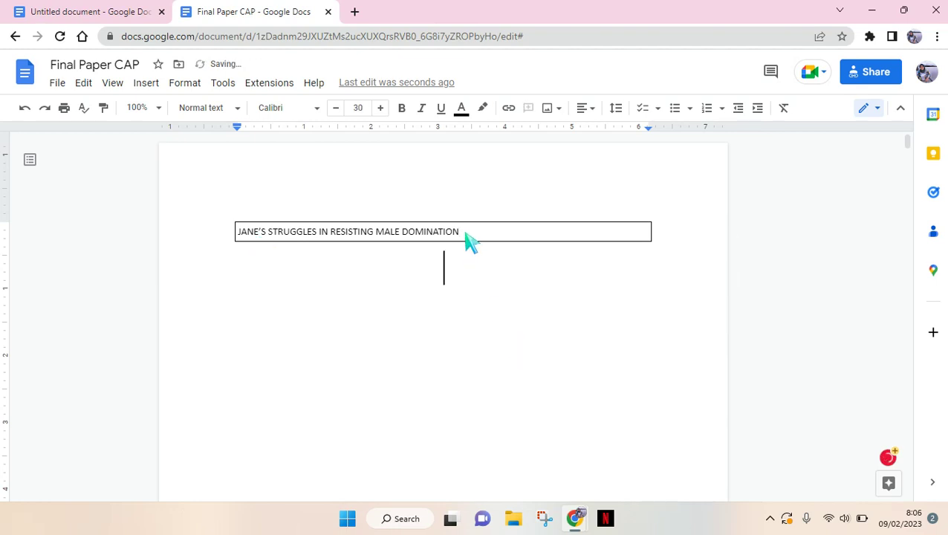
# Step: Apply the Title style to the text in the bordered paragraph and center it
pyautogui.moveTo(459, 233); pyautogui.dragTo(229, 256)
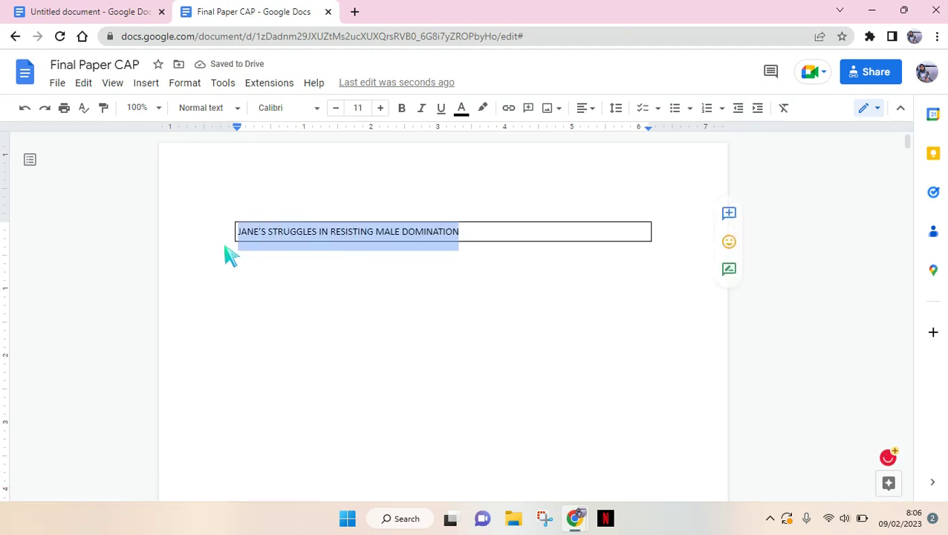
pyautogui.click(229, 109)
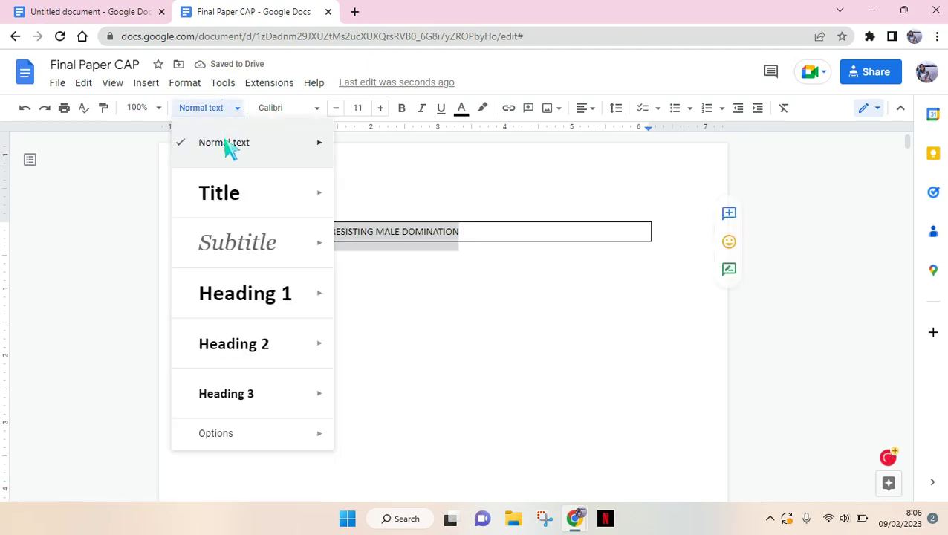
pyautogui.moveTo(240, 200)
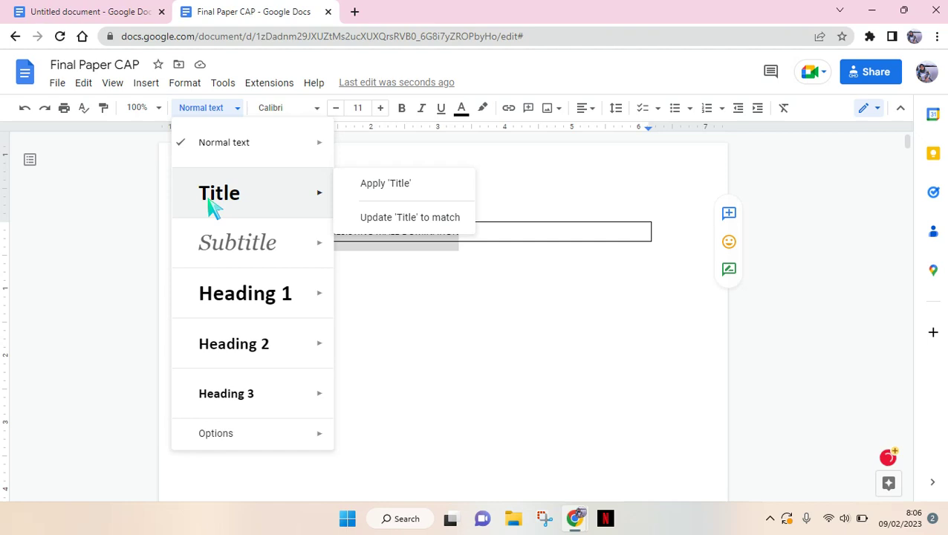
pyautogui.click(211, 209)
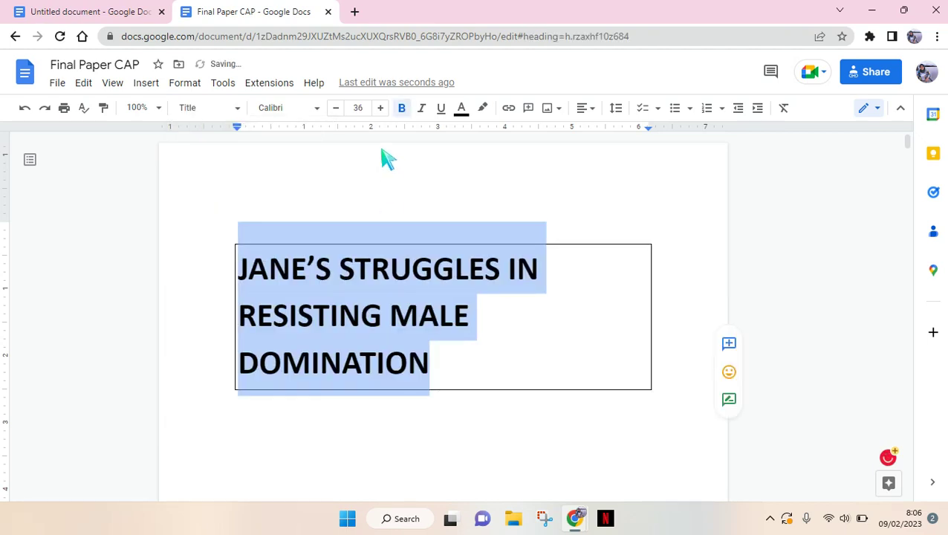
pyautogui.click(584, 110)
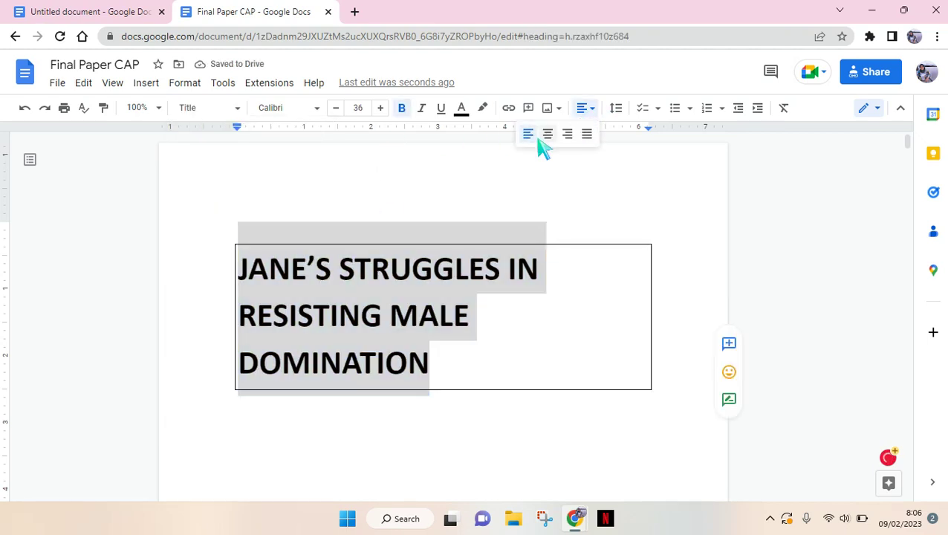
pyautogui.click(547, 134)
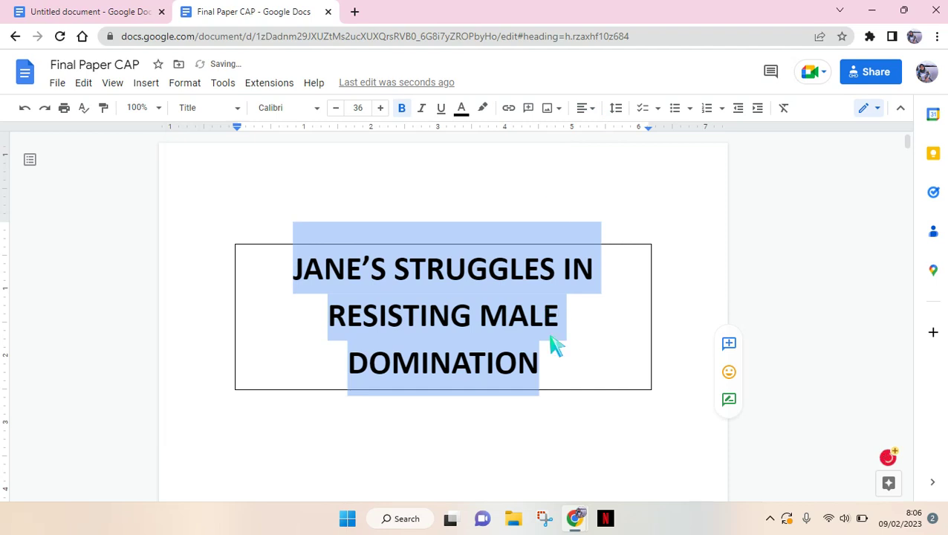
# Step: Delete the paragraph break after DOMINATION at the end of the bordered title
pyautogui.doubleClick(554, 364)
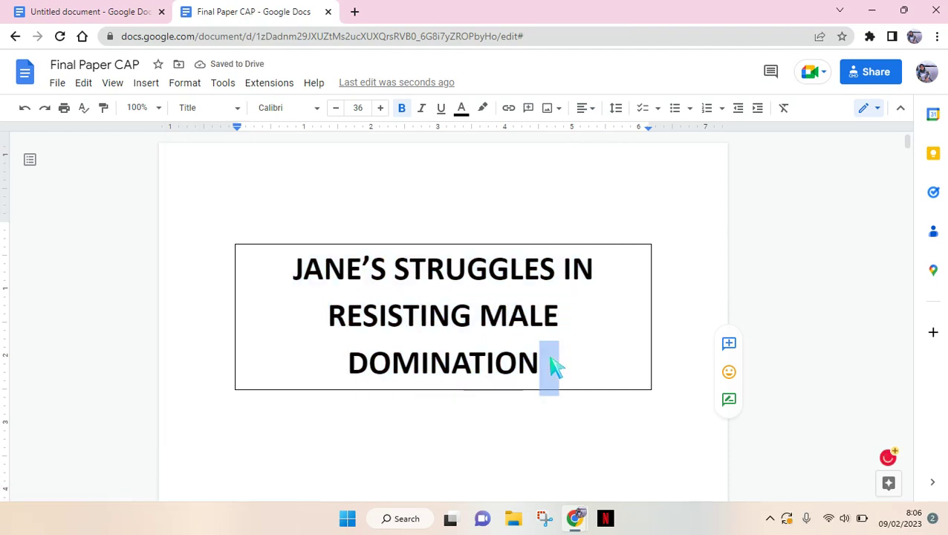
pyautogui.press('BackSpace')
pyautogui.press('Down')
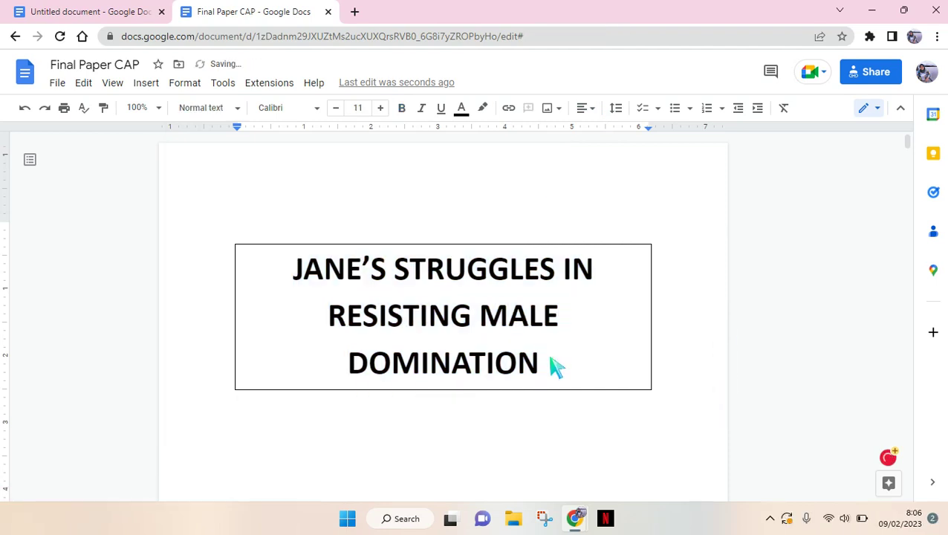
pyautogui.write('xA')
pyautogui.press('BackSpace')
pyautogui.press('BackSpace')
pyautogui.press('Up')
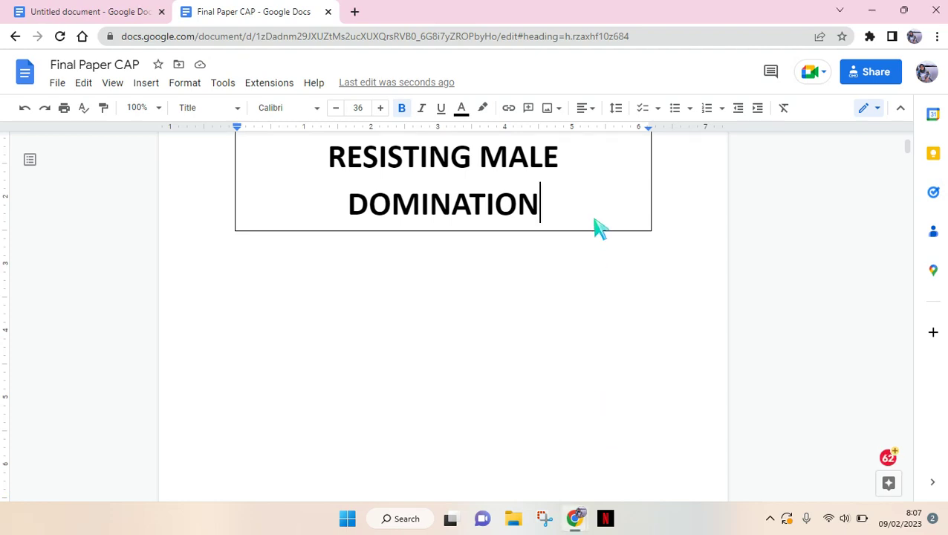
pyautogui.press('Up')
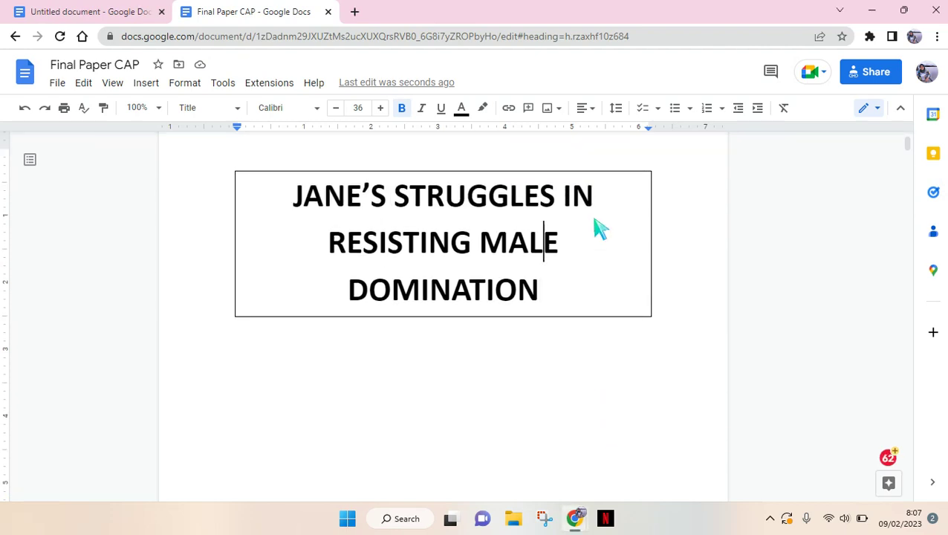
# Step: Search the web for "jane eyre" images to insert after DOMINATION in the title
pyautogui.click(595, 295)
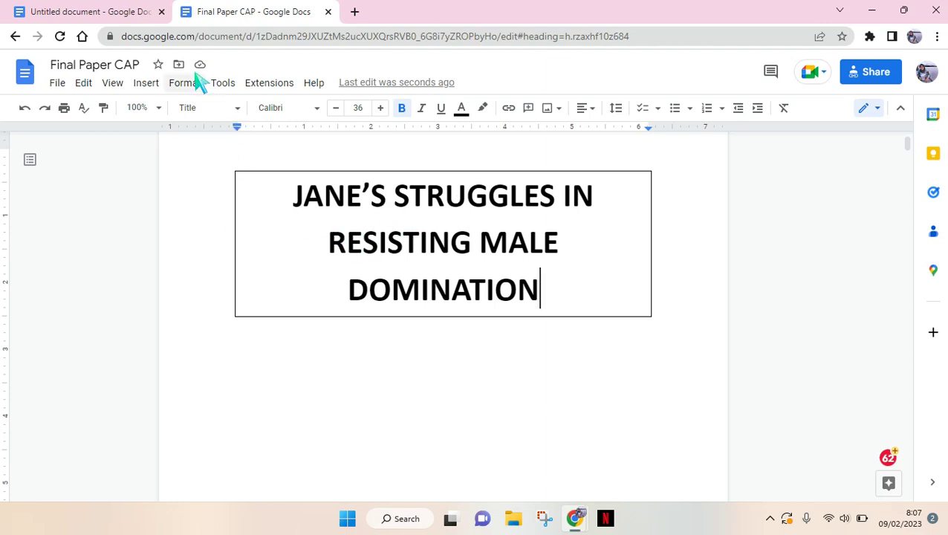
pyautogui.click(147, 85)
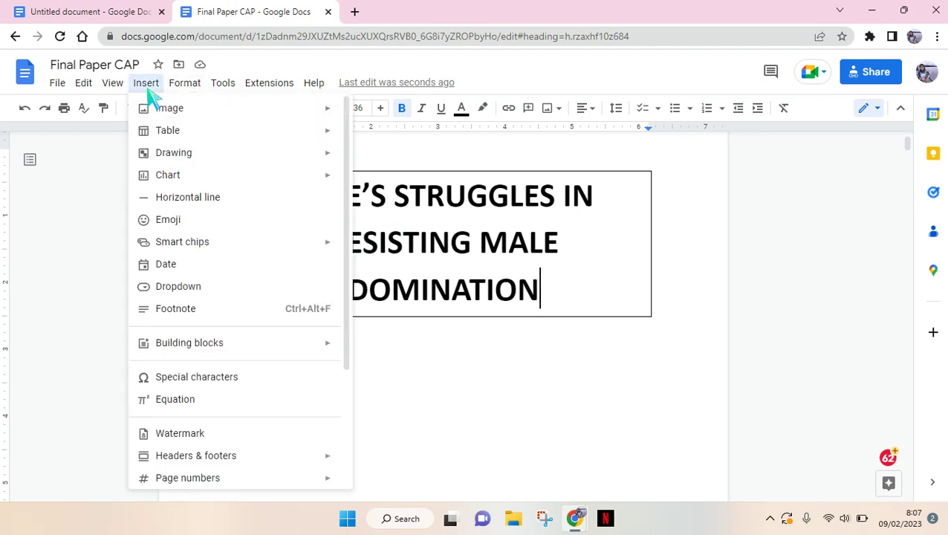
pyautogui.moveTo(154, 110)
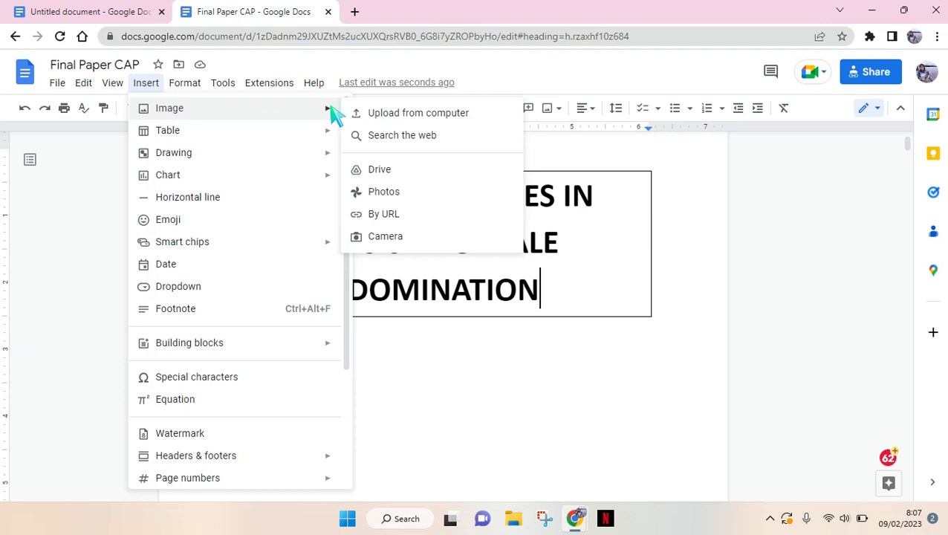
pyautogui.click(411, 136)
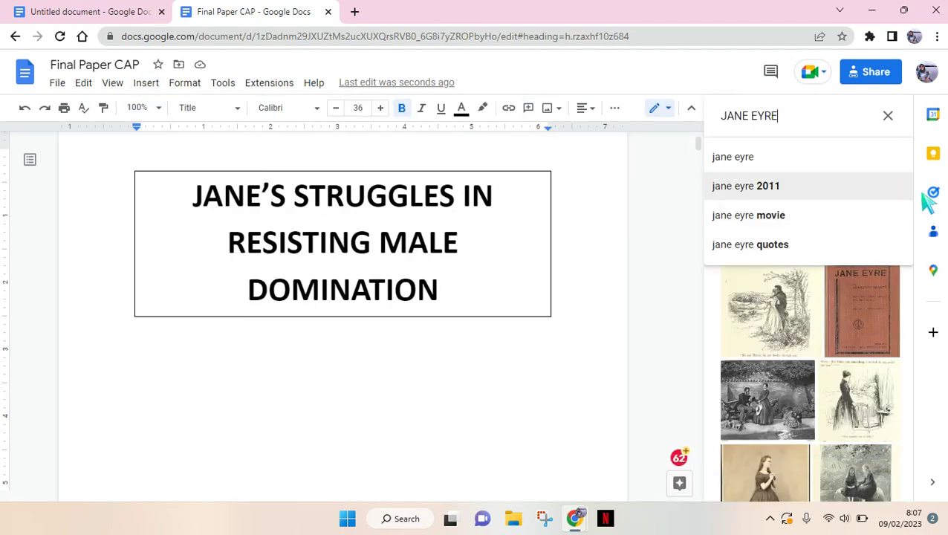
pyautogui.press('Return')
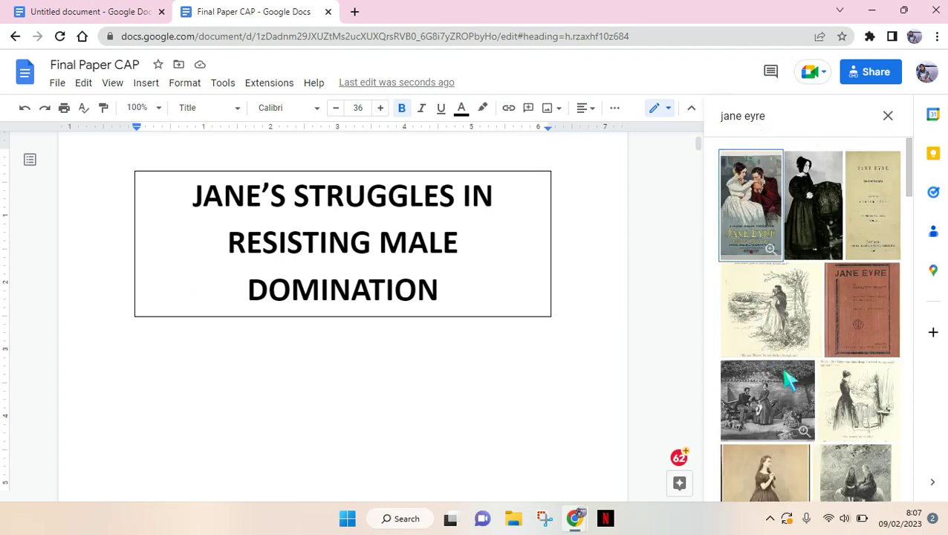
# Step: Insert the illustration of the couple embracing outdoors from the image results into the bordered title block
pyautogui.click(879, 429)
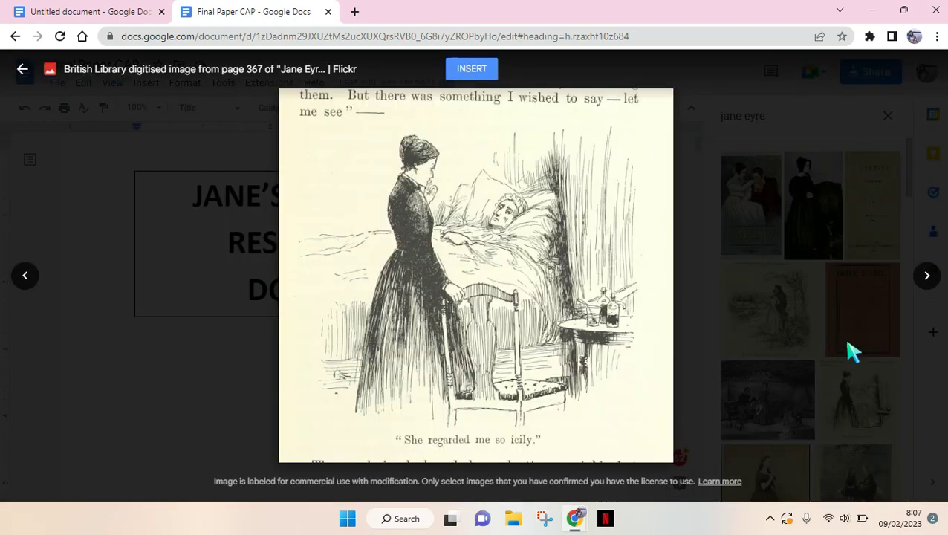
pyautogui.click(836, 341)
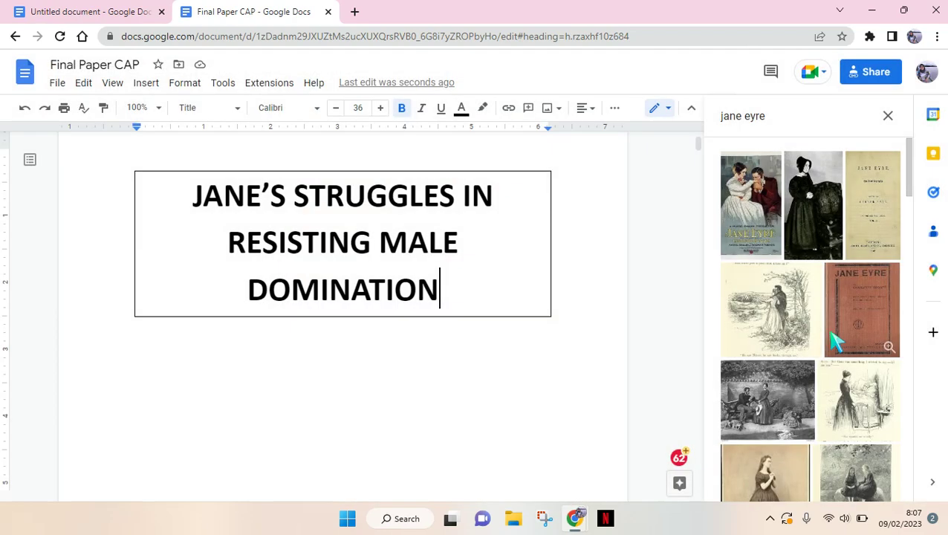
pyautogui.click(788, 334)
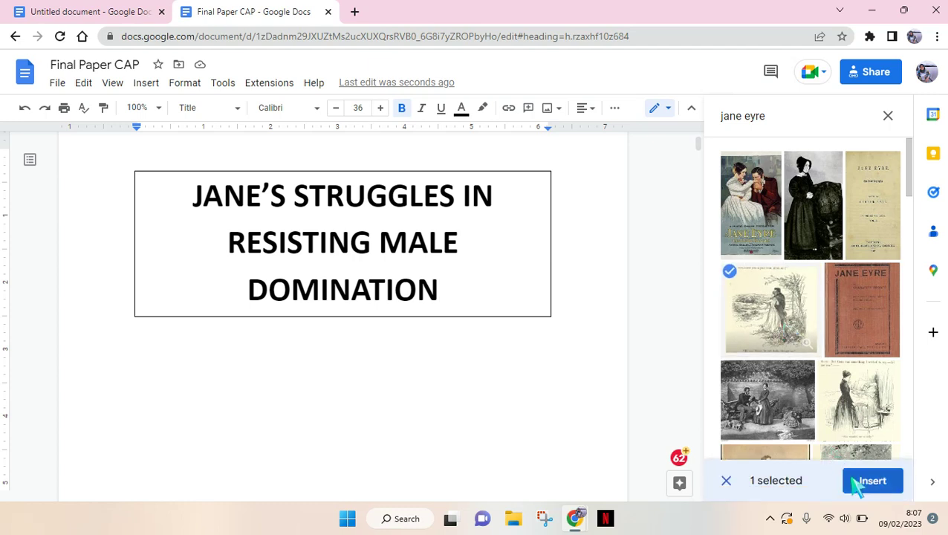
pyautogui.click(865, 482)
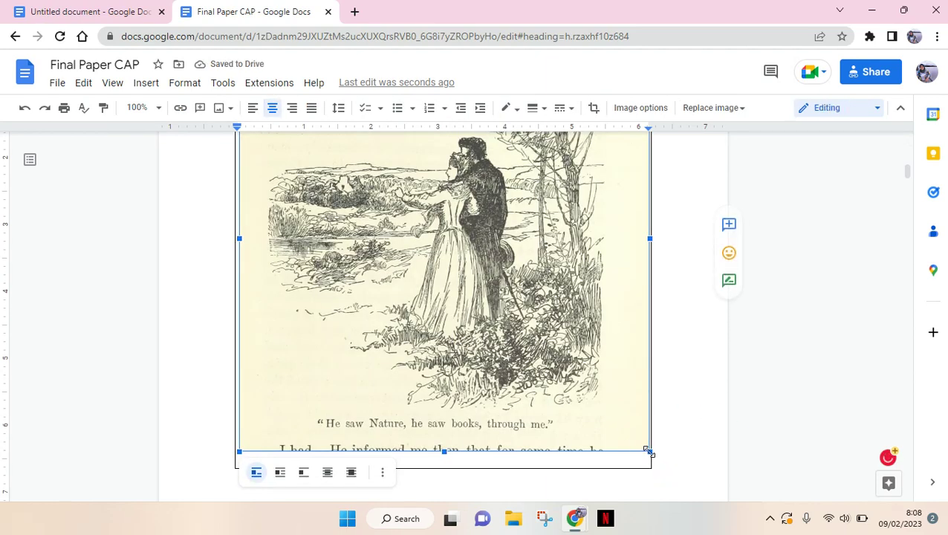
# Step: Resize the illustration to about 3.6 inches wide beneath the title, and start a new paragraph after it, outside the border
pyautogui.moveTo(645, 450); pyautogui.dragTo(399, 200)
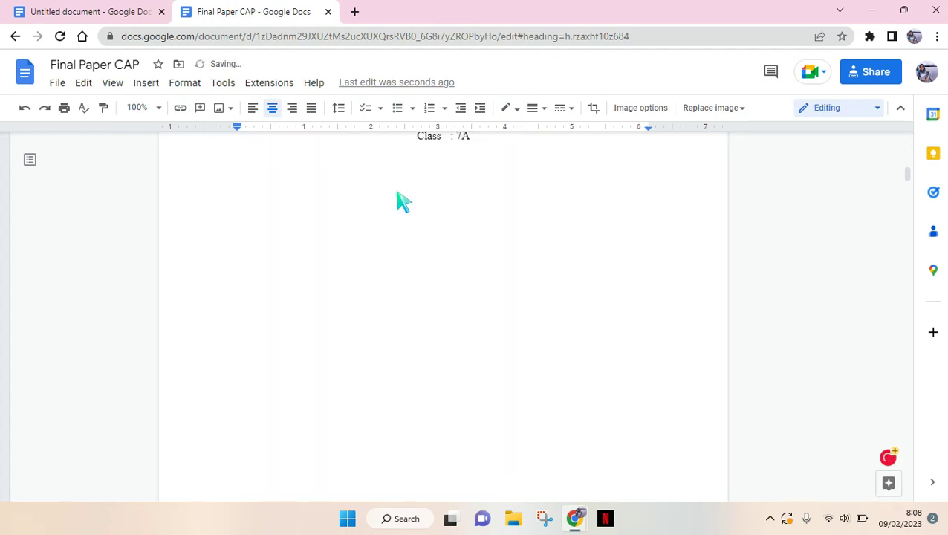
pyautogui.moveTo(909, 179)
pyautogui.moveTo(909, 179); pyautogui.dragTo(913, 153)
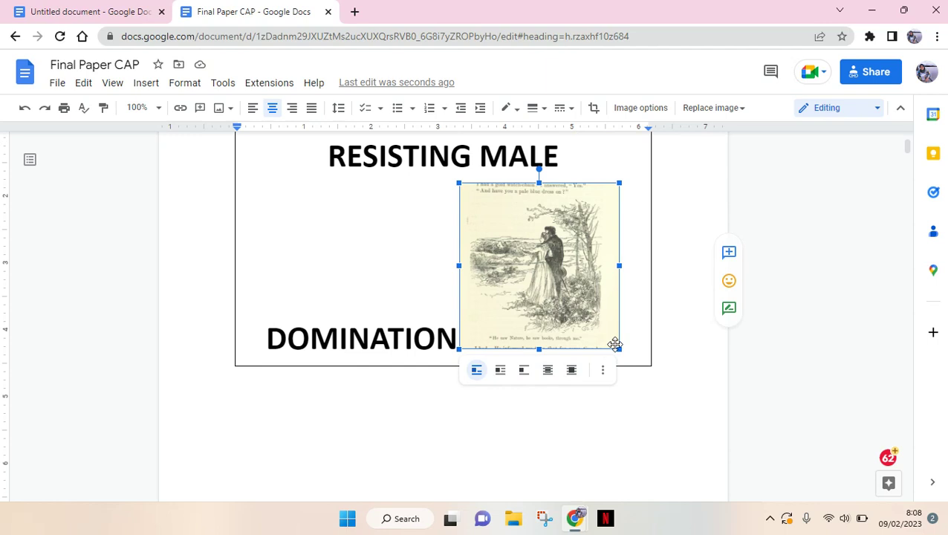
pyautogui.moveTo(616, 349); pyautogui.dragTo(668, 435)
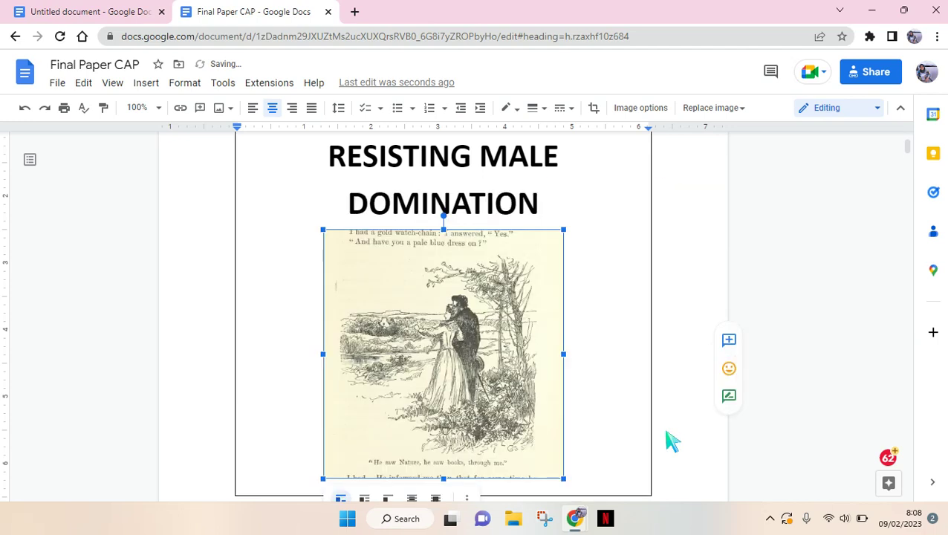
pyautogui.click(606, 426)
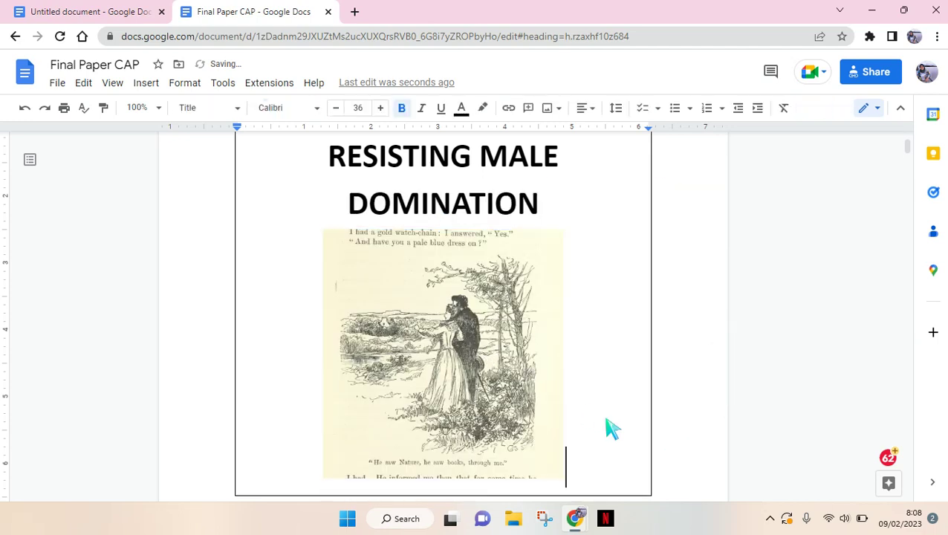
pyautogui.press('Return')
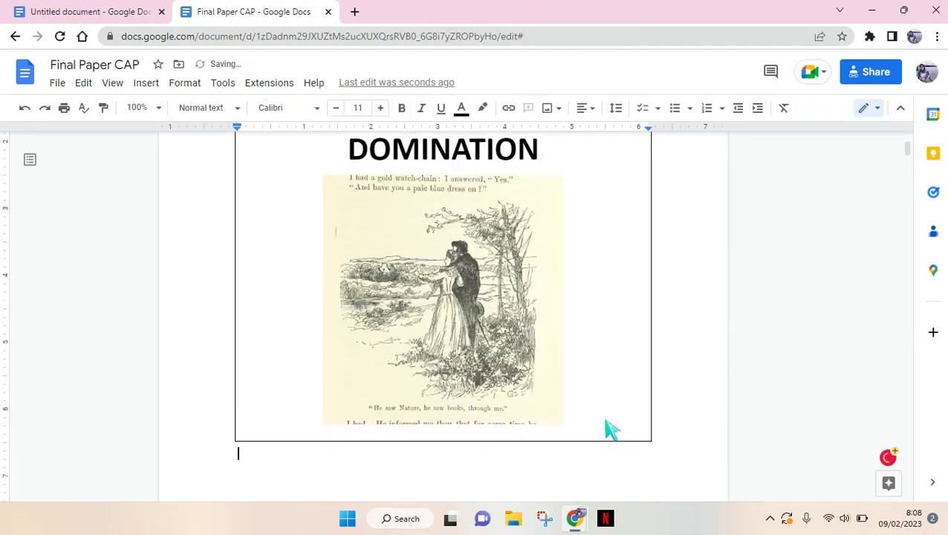
# Step: Try the Break text wrapping on the illustration, and undo that change
pyautogui.press('BackSpace')
pyautogui.click(480, 299)
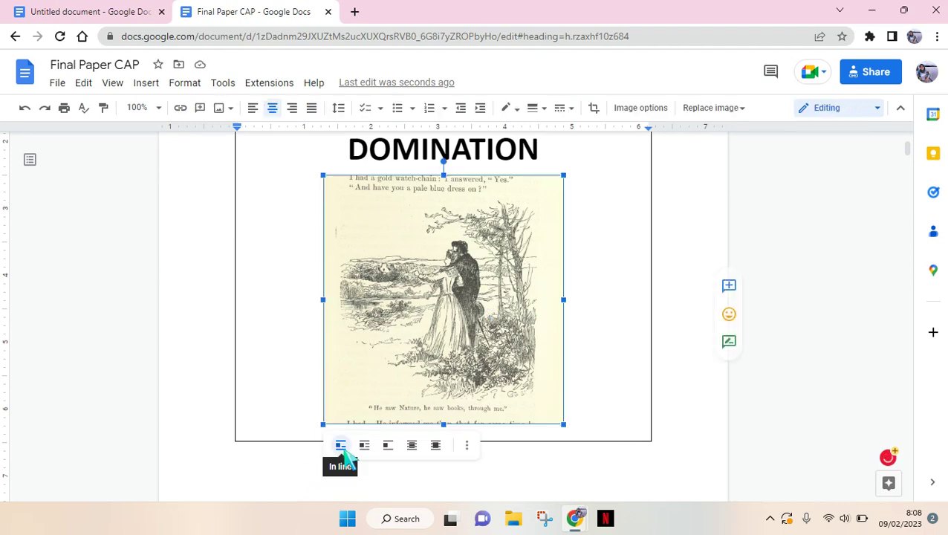
pyautogui.click(388, 445)
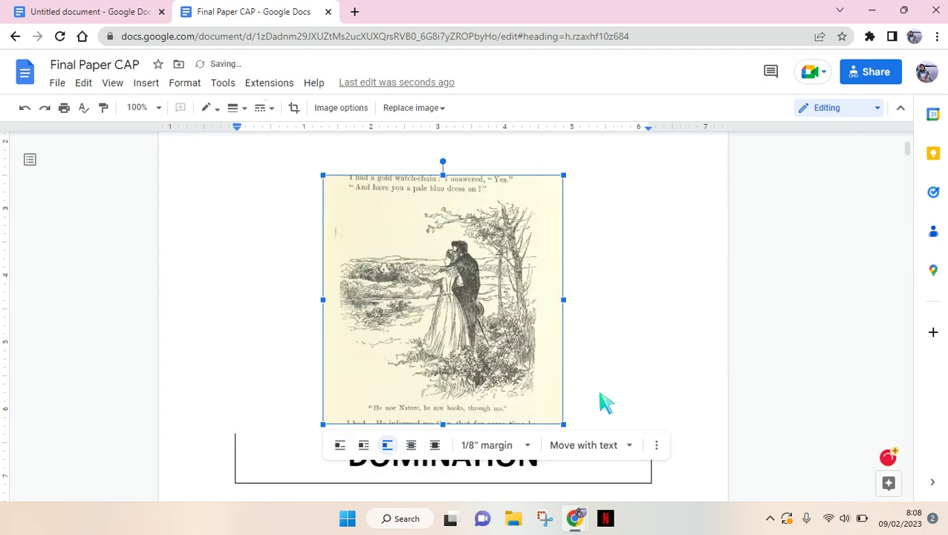
pyautogui.hotkey('ctrl', 'z')
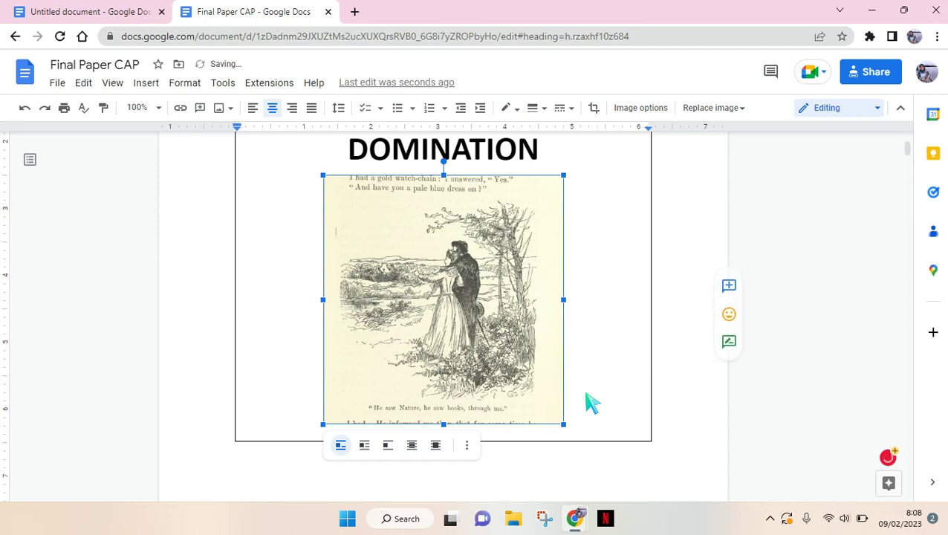
# Step: Add the word "Name" on its own line below the illustration, inside the border
pyautogui.click(592, 402)
pyautogui.write('S')
pyautogui.press('BackSpace')
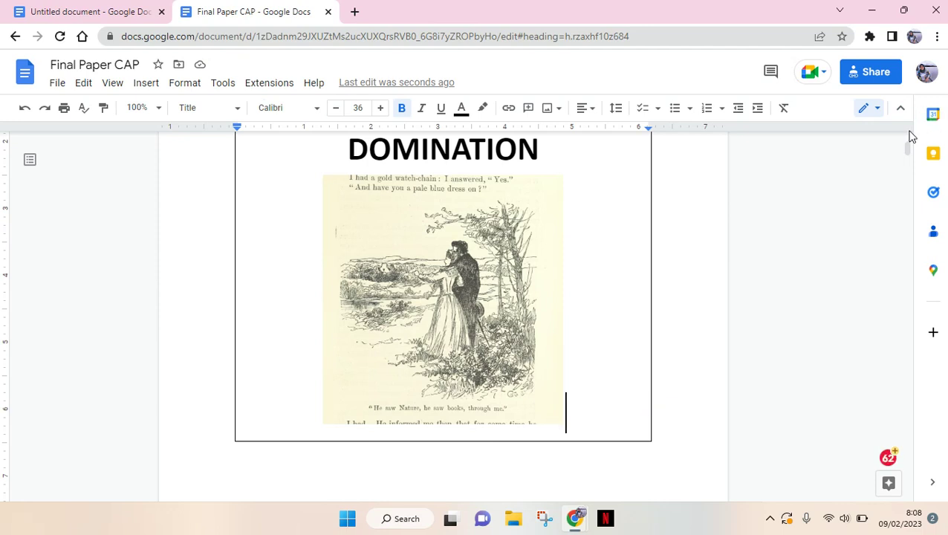
pyautogui.write('a')
pyautogui.press('BackSpace')
pyautogui.write('Name')
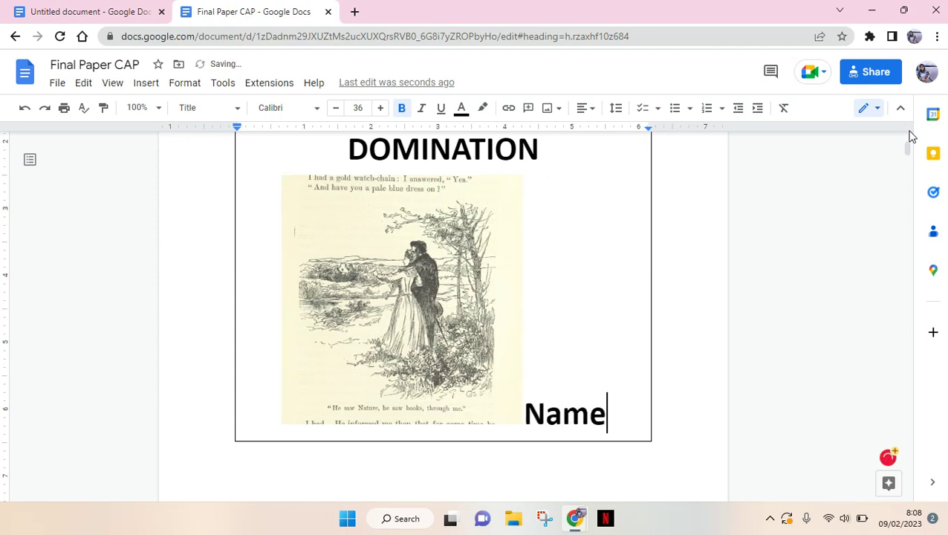
pyautogui.press('Left')
pyautogui.press('Left')
pyautogui.press('Left')
pyautogui.press('Left')
pyautogui.press('Return')
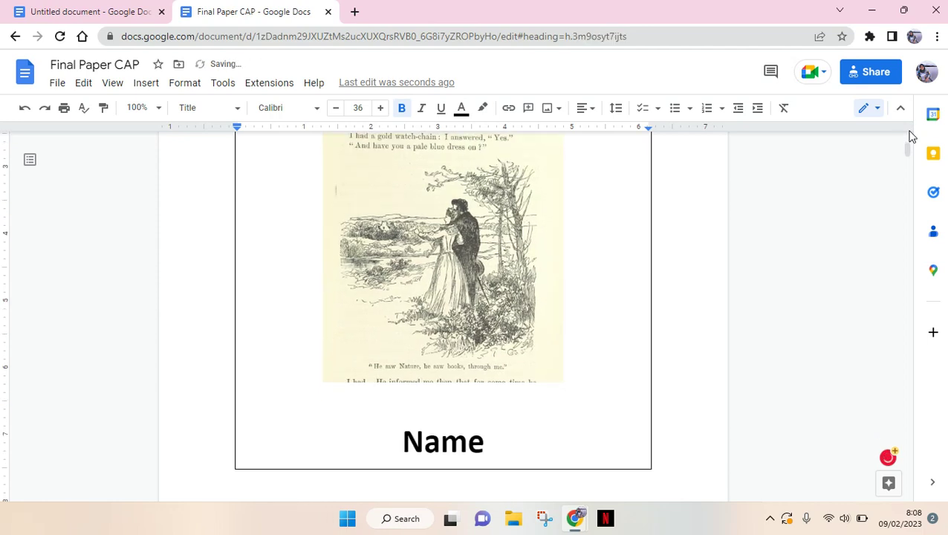
# Step: Complete the Name line below the illustration with a colon and the student's first name
pyautogui.click(527, 467)
pyautogui.write(': Santi')
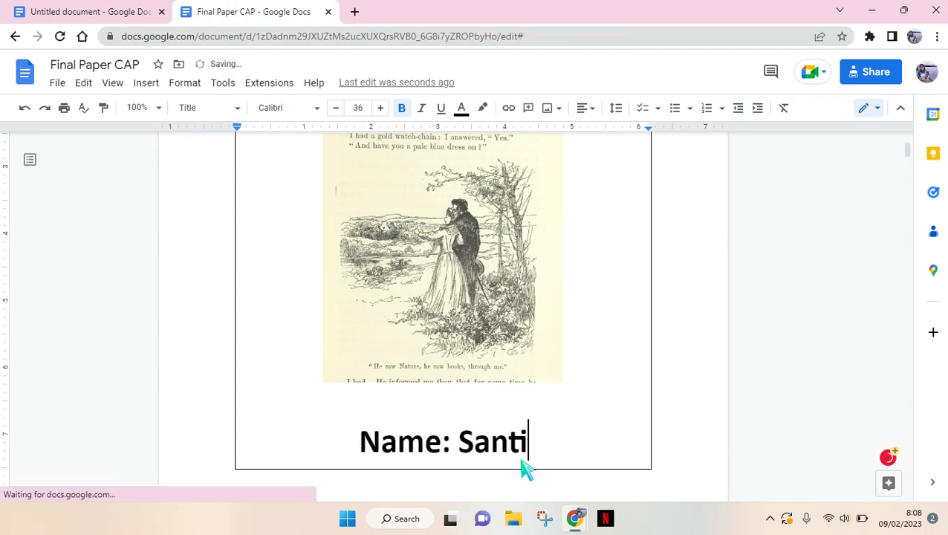
pyautogui.press('Down')
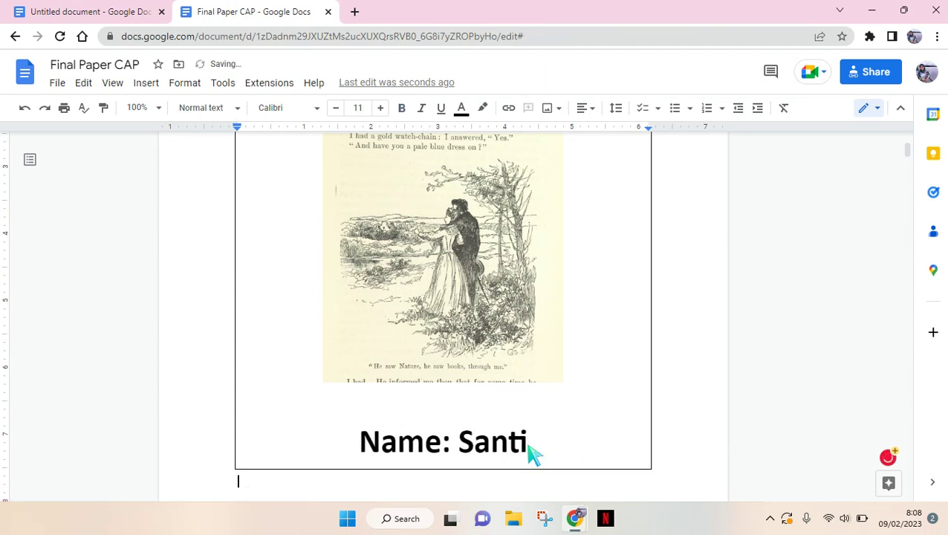
pyautogui.doubleClick(550, 450)
pyautogui.click(550, 450)
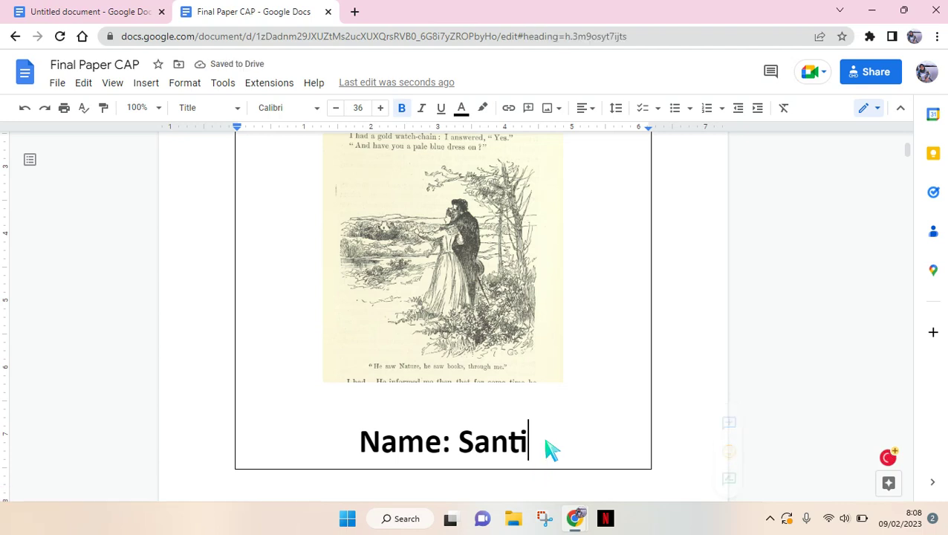
pyautogui.write('Clas')
pyautogui.press('BackSpace')
pyautogui.press('BackSpace')
pyautogui.press('BackSpace')
pyautogui.press('BackSpace')
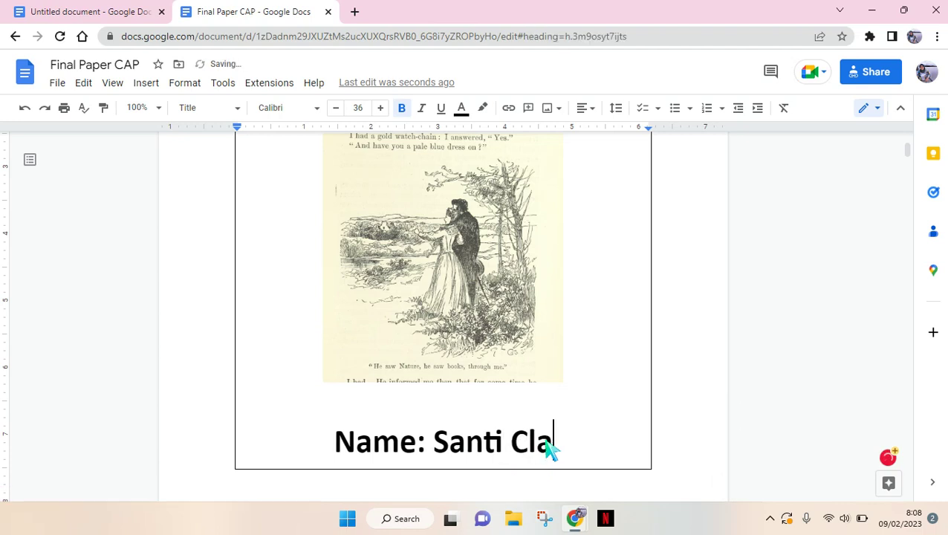
pyautogui.press('BackSpace')
pyautogui.press('BackSpace')
pyautogui.write('i')
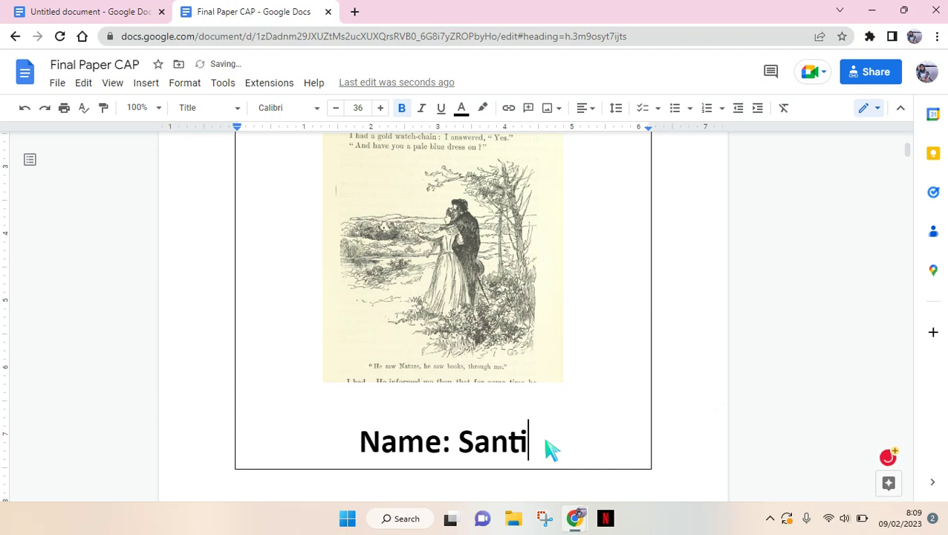
# Step: Set the document zoom to 75% and review the bordered cover page from the title down to the student details
pyautogui.press('Down')
pyautogui.press('Down')
pyautogui.press('Down')
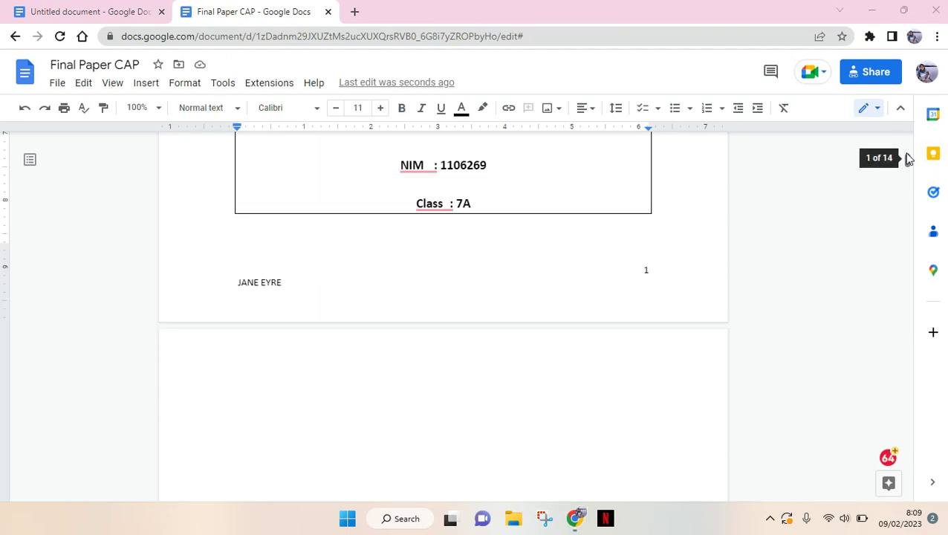
pyautogui.moveTo(910, 165); pyautogui.dragTo(915, 151)
pyautogui.scroll(2, 914, 159)
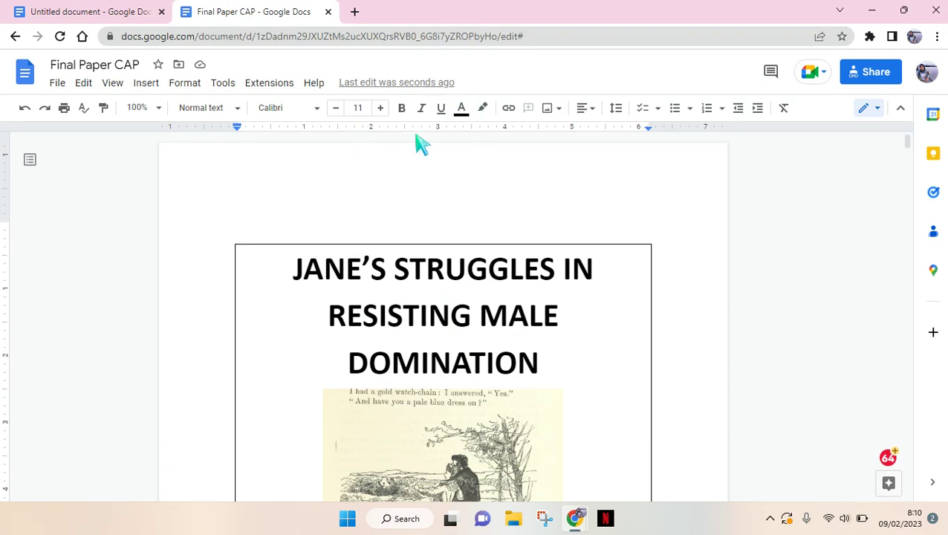
pyautogui.click(140, 112)
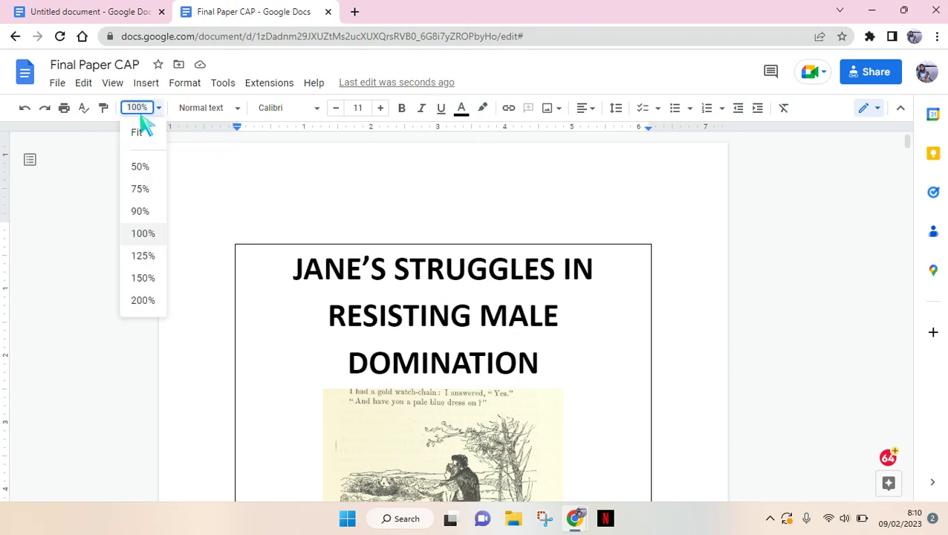
pyautogui.click(148, 191)
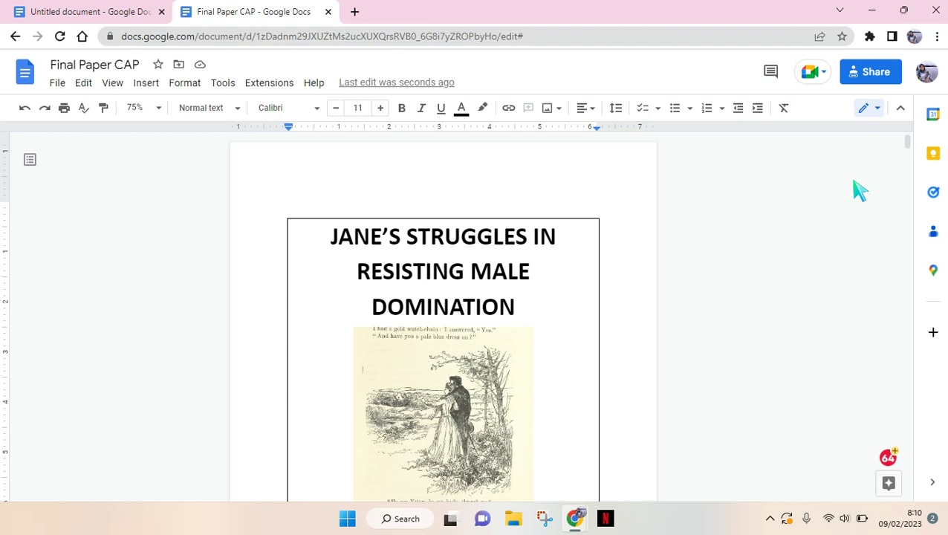
pyautogui.moveTo(909, 148); pyautogui.dragTo(911, 159)
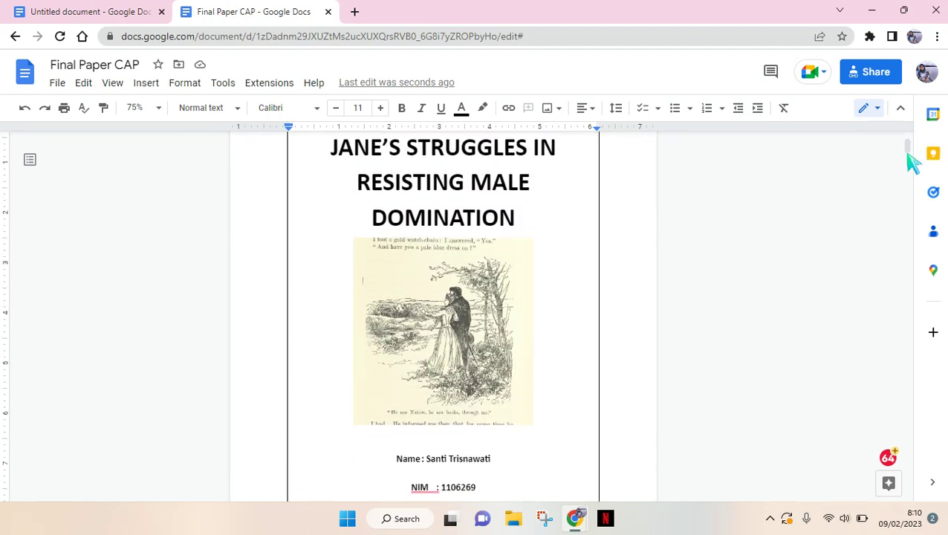